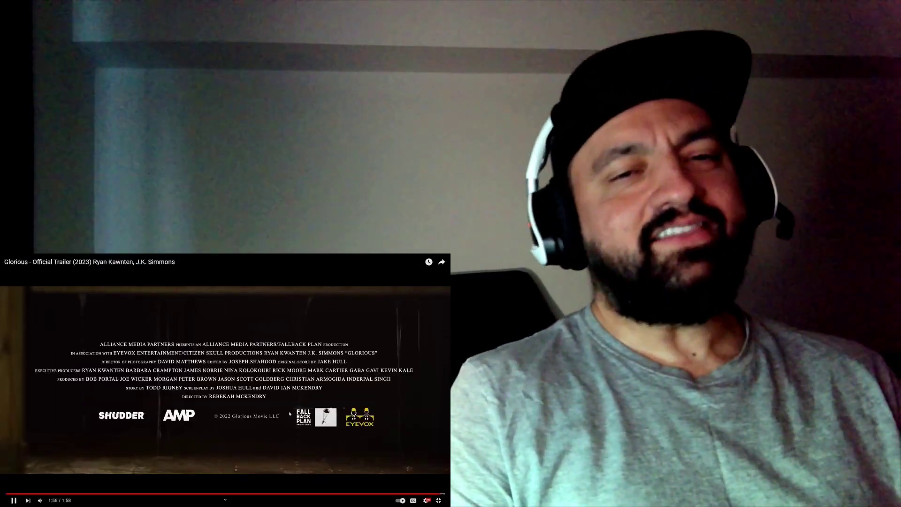
Pause the Glorious trailer at 1:57, one second before the end, on the closing credits.
left_click(289, 414)
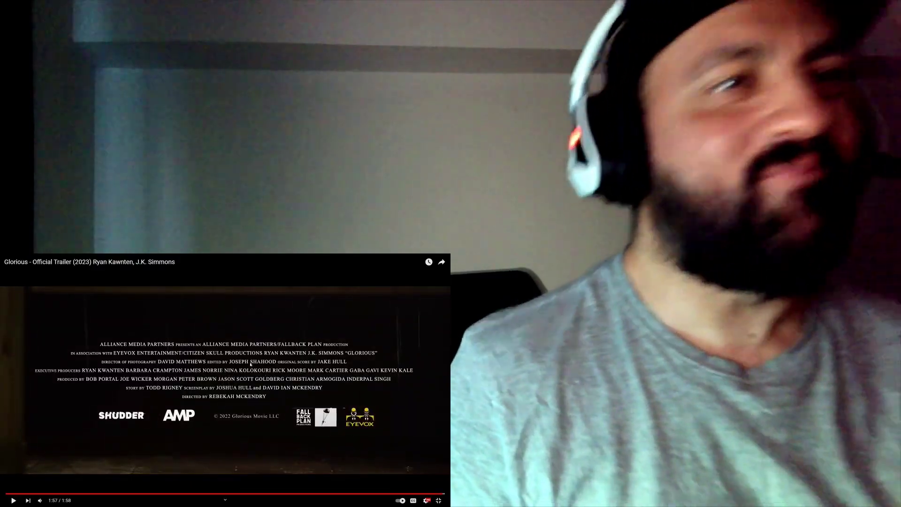